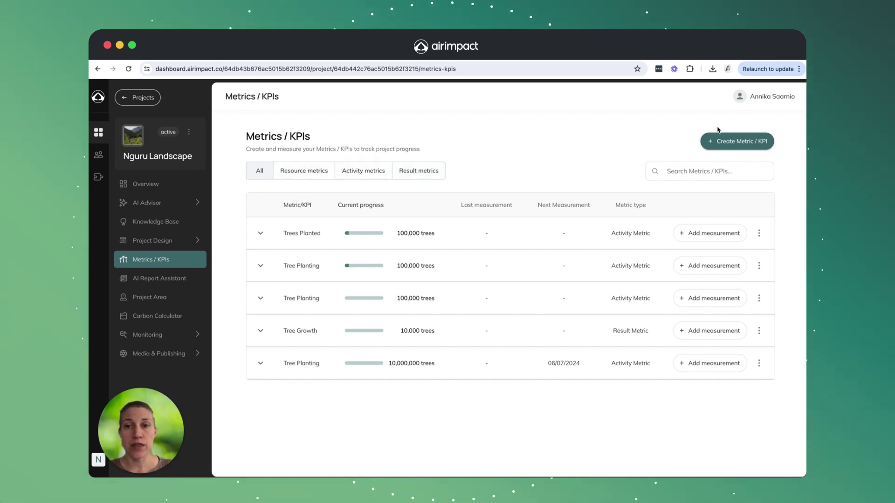
# View the result metrics, return to the full metric list, and expand the Trees Planted details
pyautogui.click(418, 170)
pyautogui.click(260, 171)
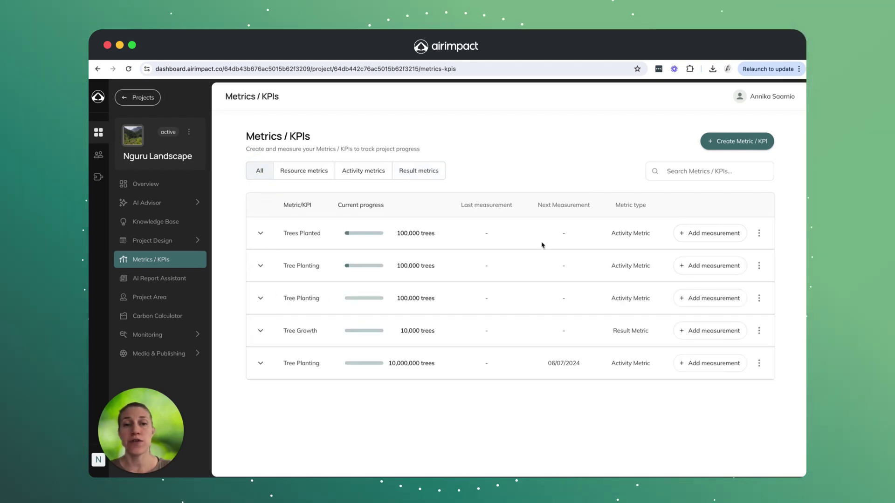
pyautogui.click(259, 234)
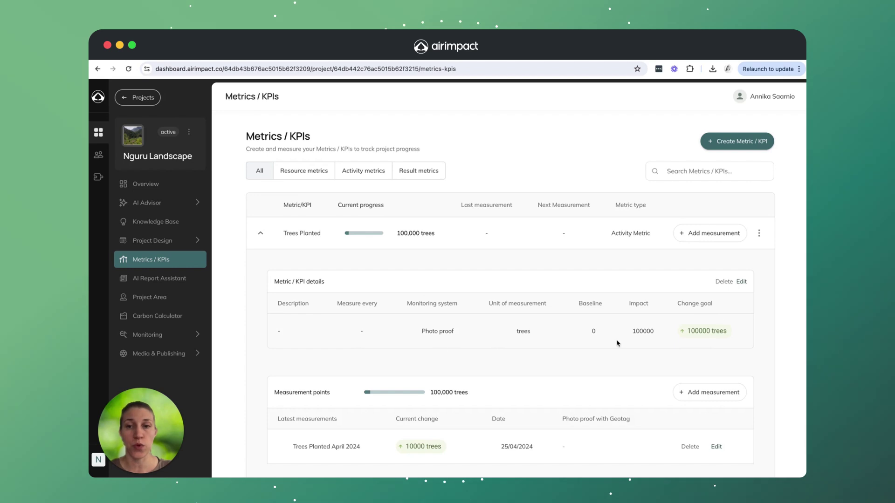
pyautogui.click(702, 233)
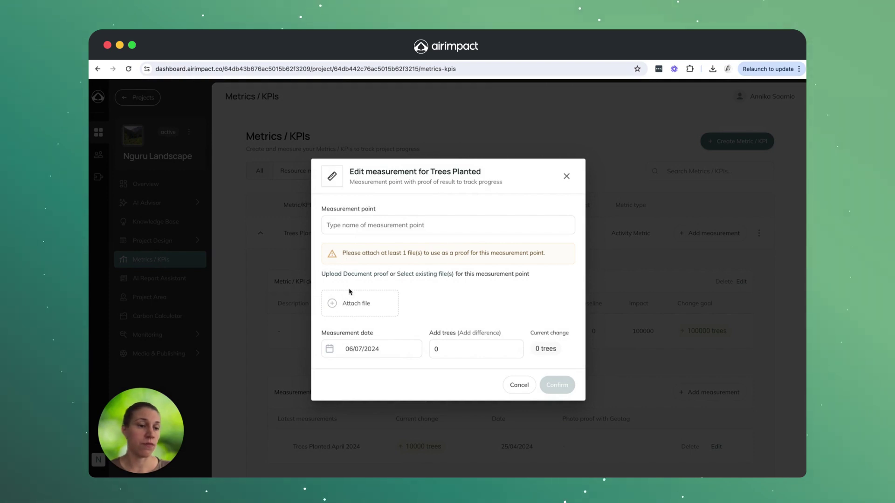
pyautogui.click(480, 348)
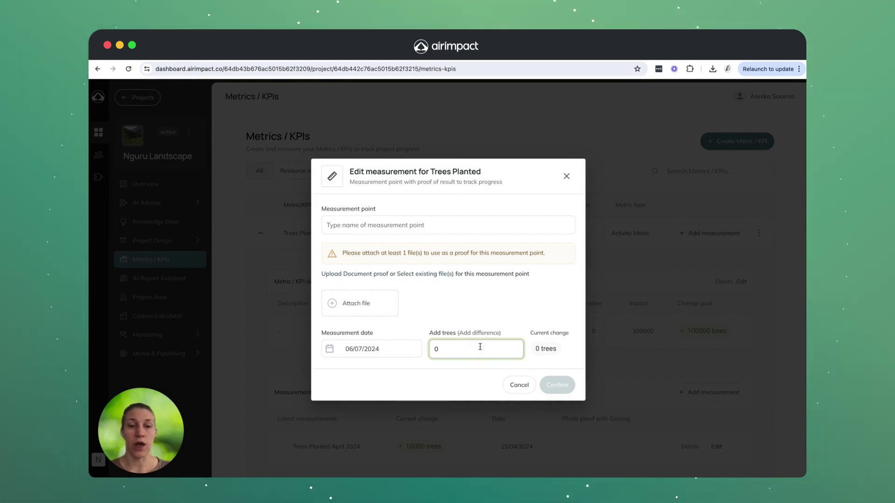
pyautogui.press('BackSpace')
pyautogui.write('1000')
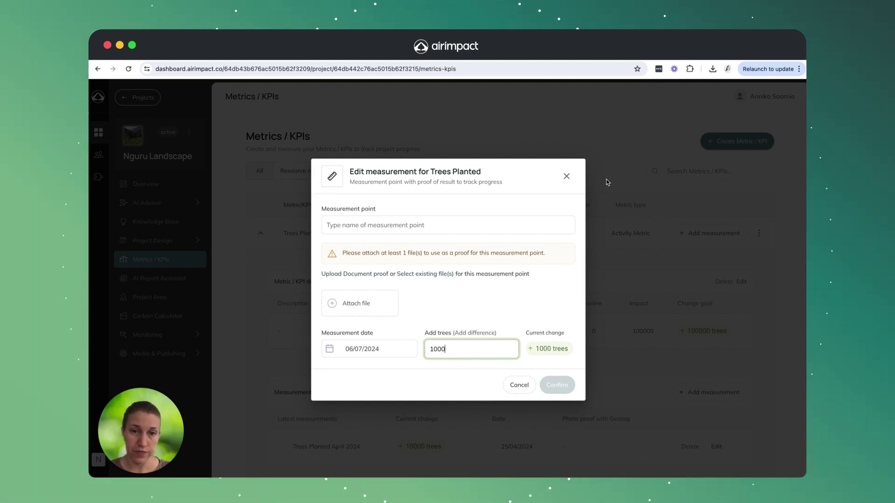
pyautogui.click(566, 177)
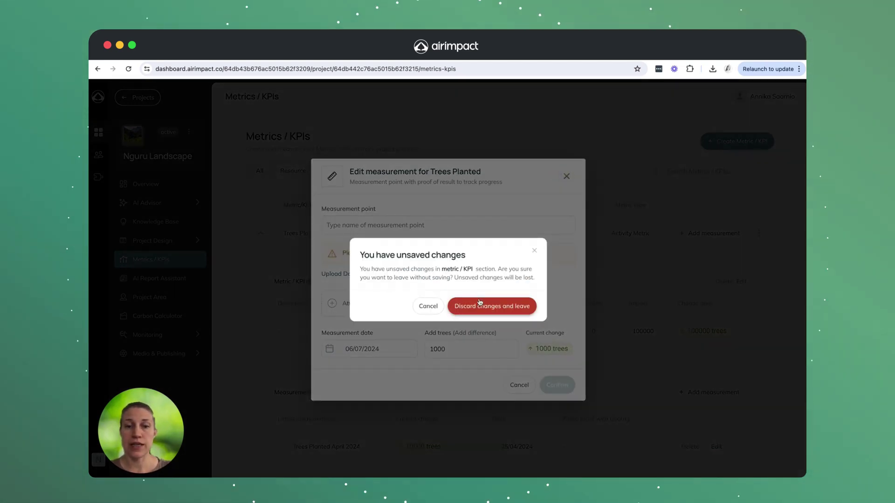
pyautogui.click(482, 303)
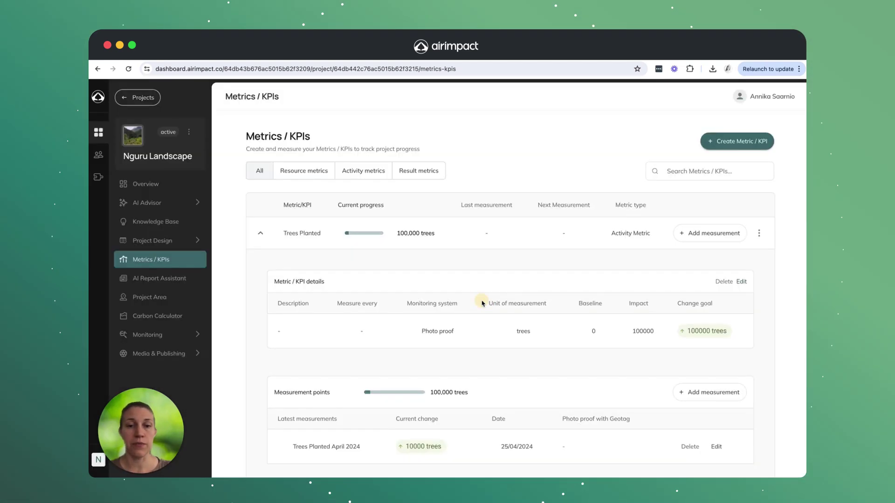
# Create a metric named Tree Planting with the type Activity Metric, leave its description empty, and continue to its configuration
pyautogui.click(739, 142)
pyautogui.click(368, 240)
pyautogui.write('Tree Planting')
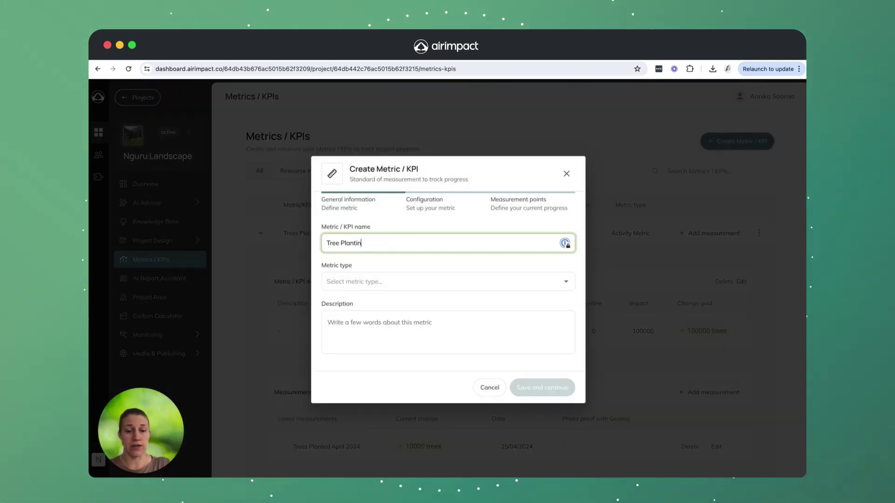
pyautogui.click(358, 282)
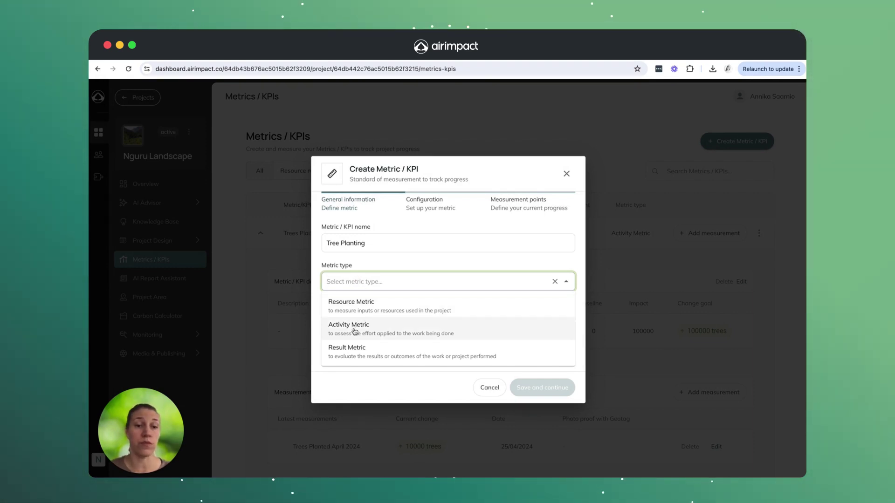
pyautogui.click(353, 329)
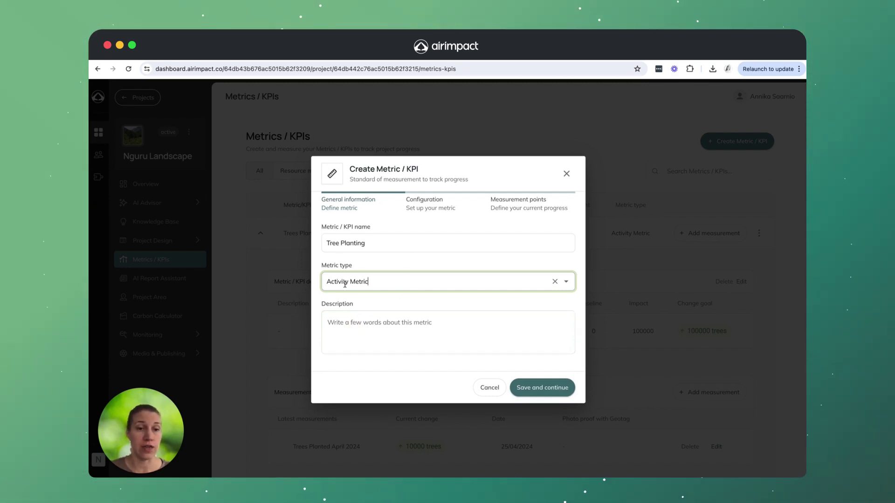
pyautogui.click(348, 329)
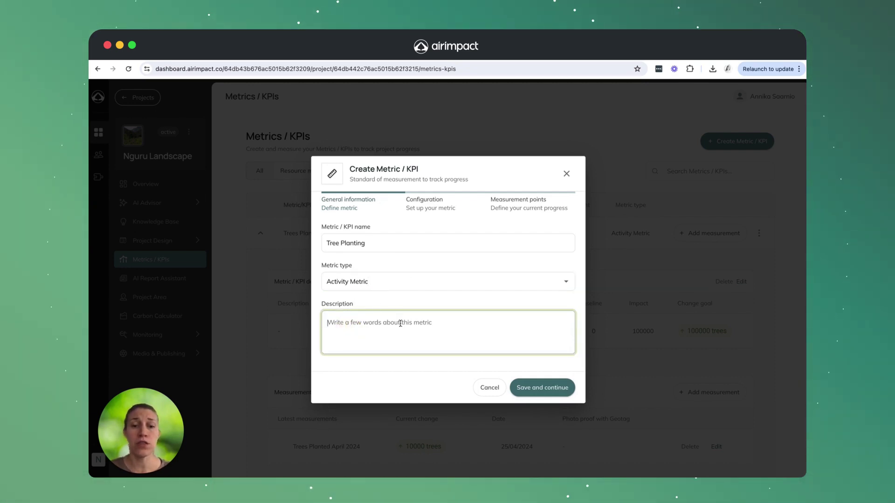
pyautogui.click(557, 386)
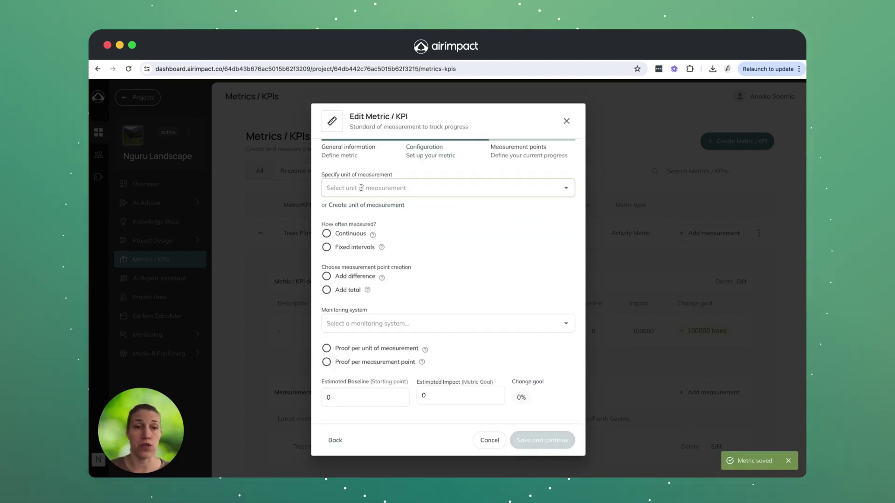
# Set the new metric's unit of measurement to trees planted
pyautogui.click(361, 188)
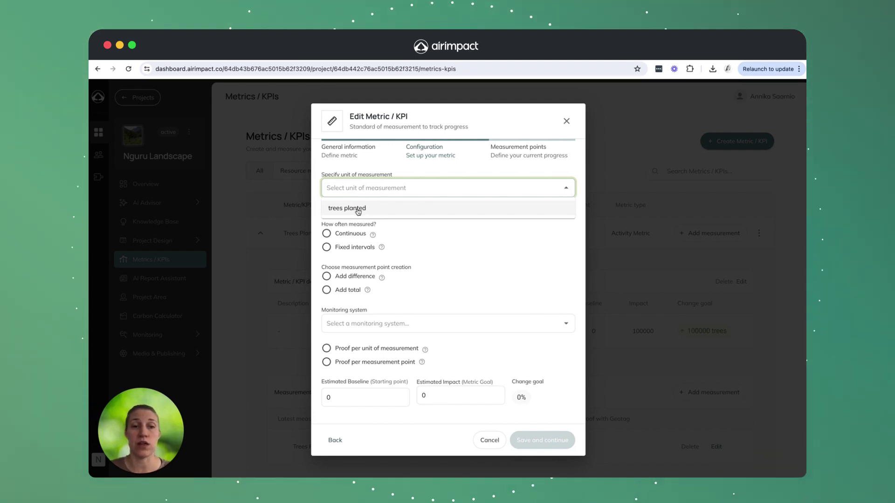
pyautogui.click(358, 212)
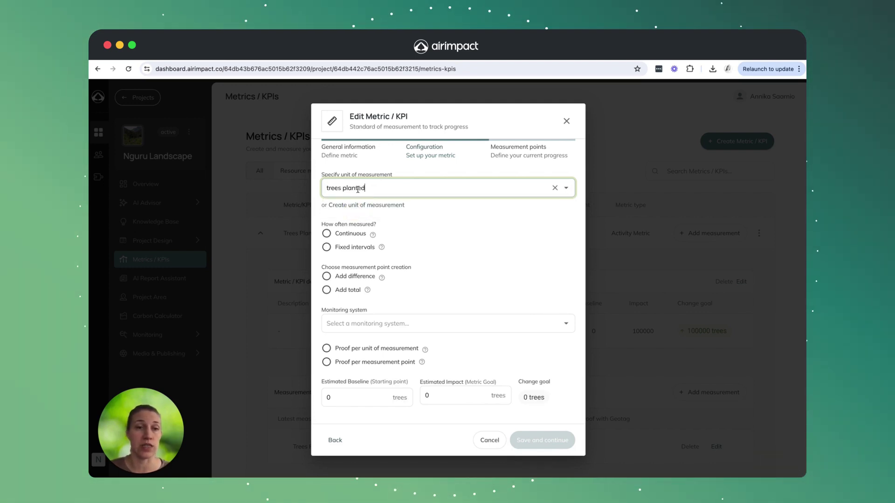
pyautogui.click(354, 205)
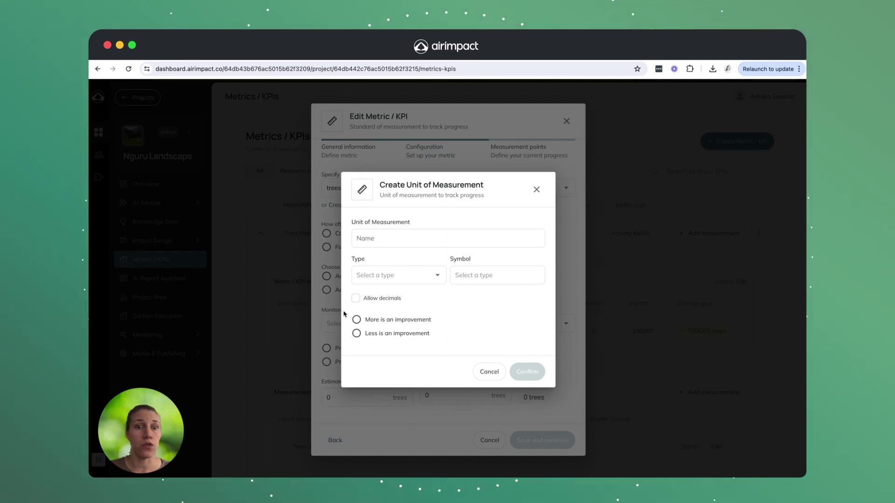
pyautogui.click(436, 275)
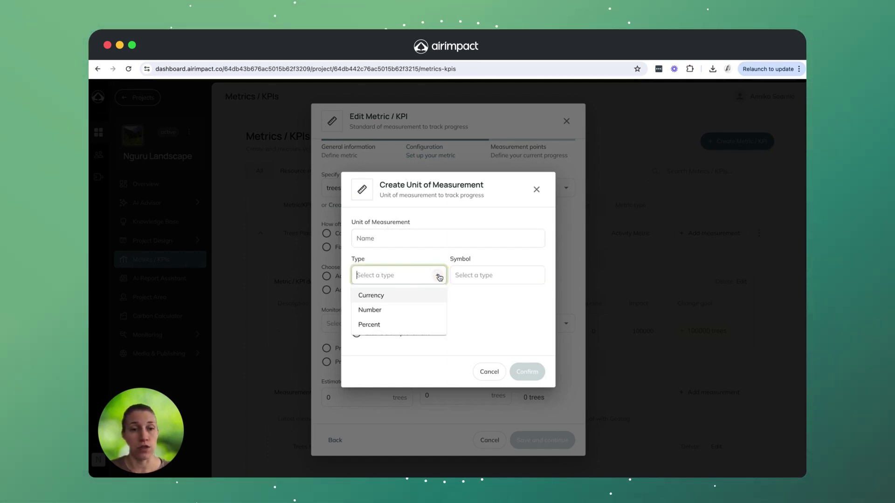
pyautogui.click(435, 279)
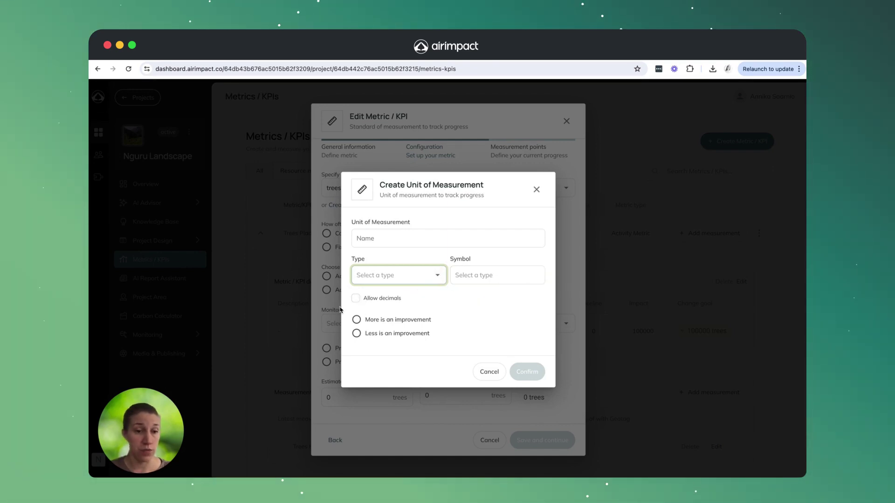
pyautogui.click(356, 320)
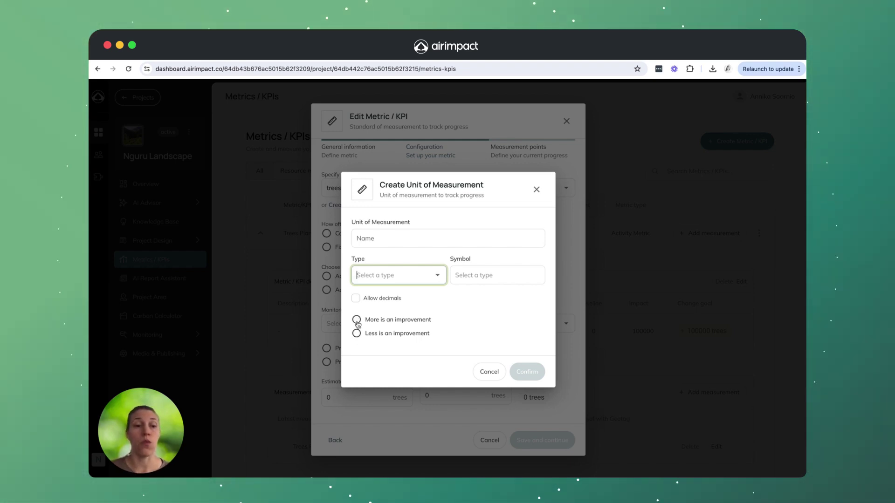
pyautogui.click(537, 189)
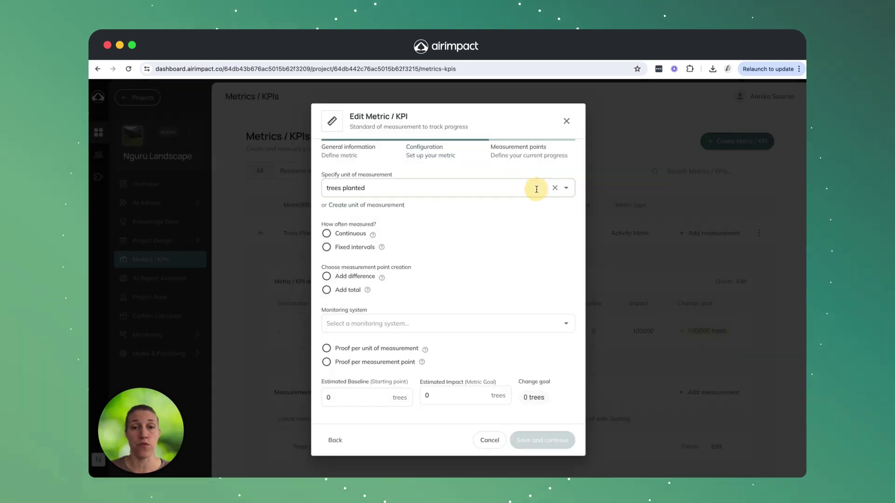
# Set the metric to be measured at fixed intervals of 1 month, with measurement points created by Add difference
pyautogui.click(327, 234)
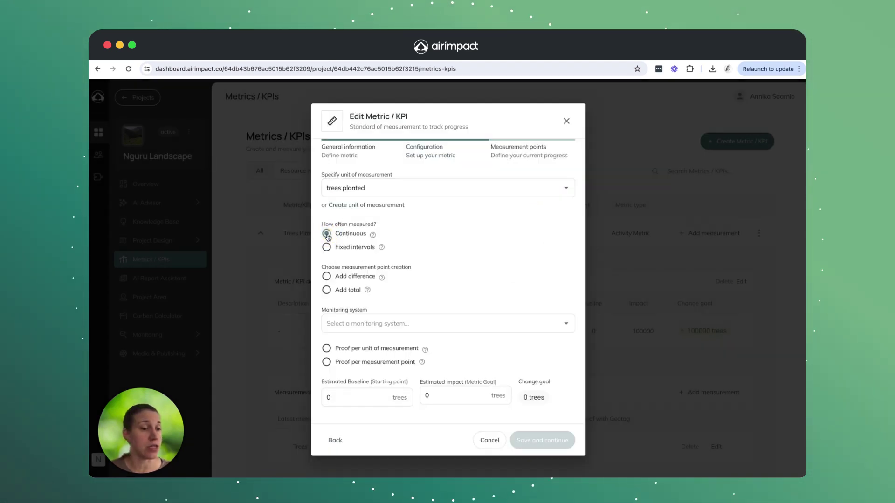
pyautogui.click(327, 247)
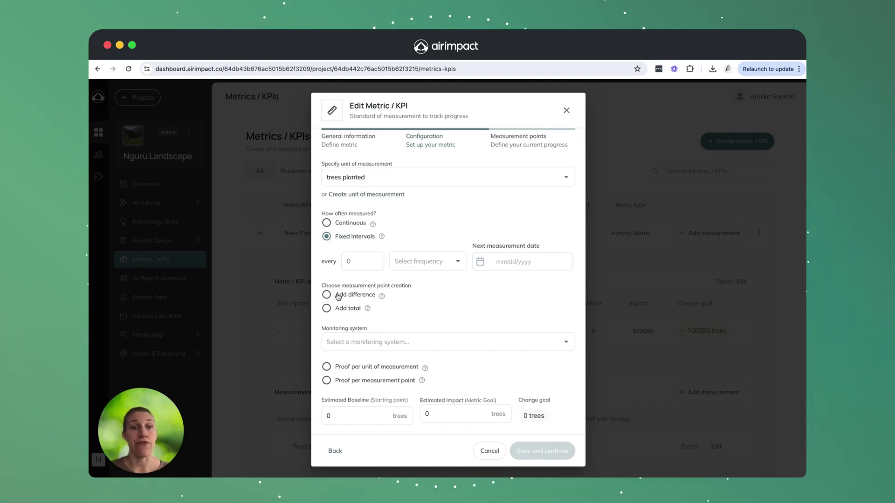
pyautogui.click(370, 263)
pyautogui.write('1')
pyautogui.click(427, 261)
pyautogui.click(417, 295)
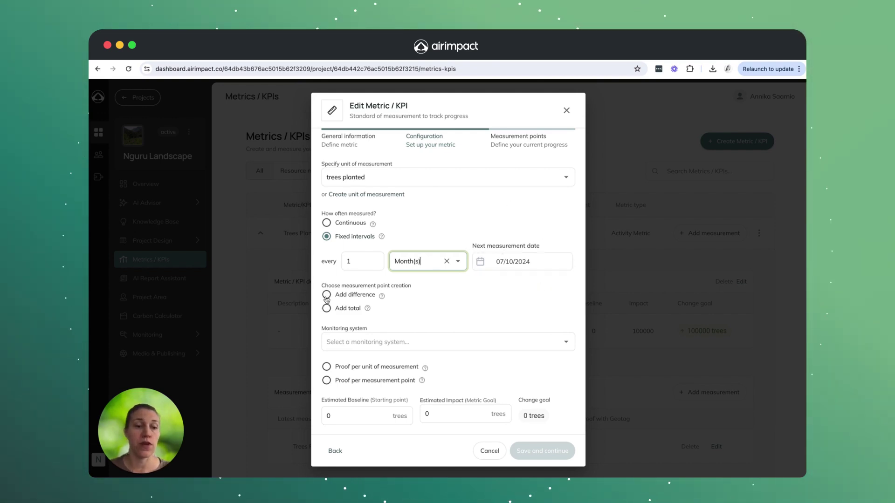
pyautogui.scroll(-1, 327, 289)
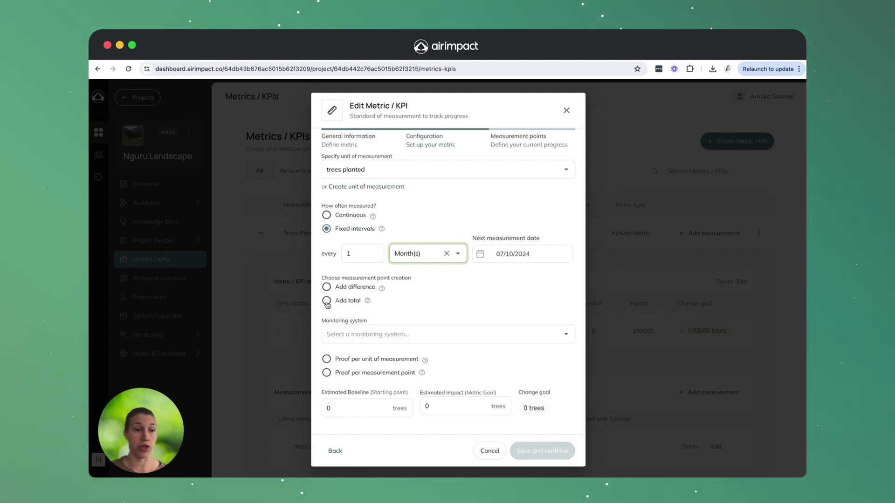
pyautogui.click(327, 286)
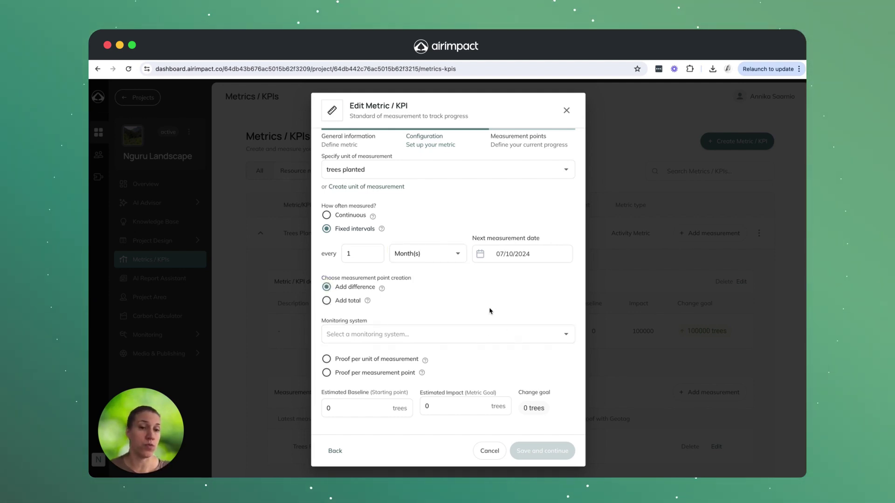
# Choose Photo proof as the metric's monitoring system and require proof per measurement point
pyautogui.click(395, 332)
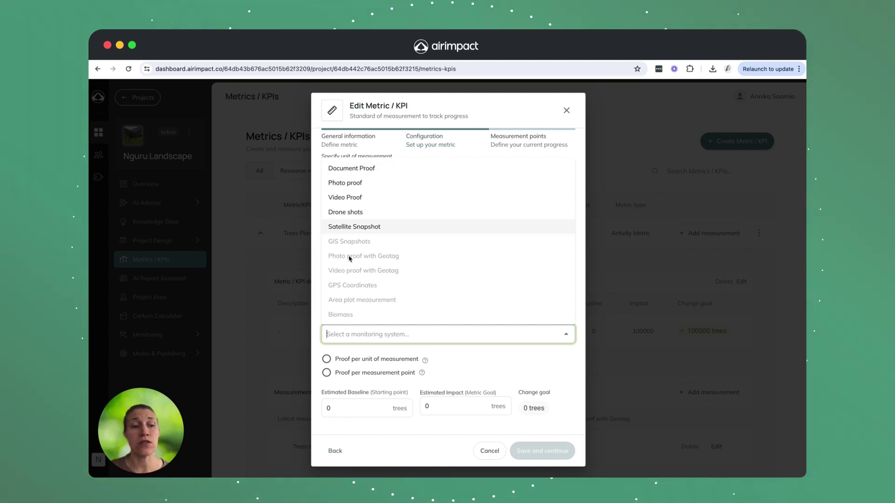
pyautogui.scroll(-2, 348, 256)
pyautogui.scroll(2, 350, 259)
pyautogui.click(361, 183)
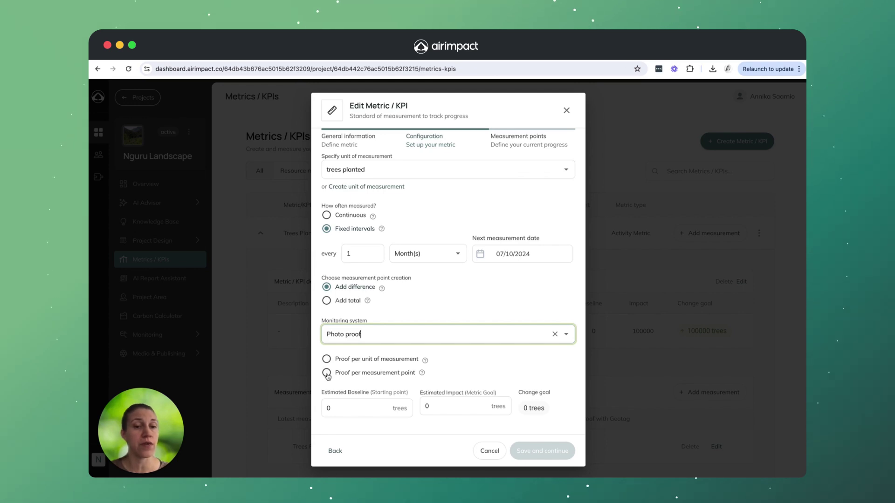
pyautogui.moveTo(422, 374)
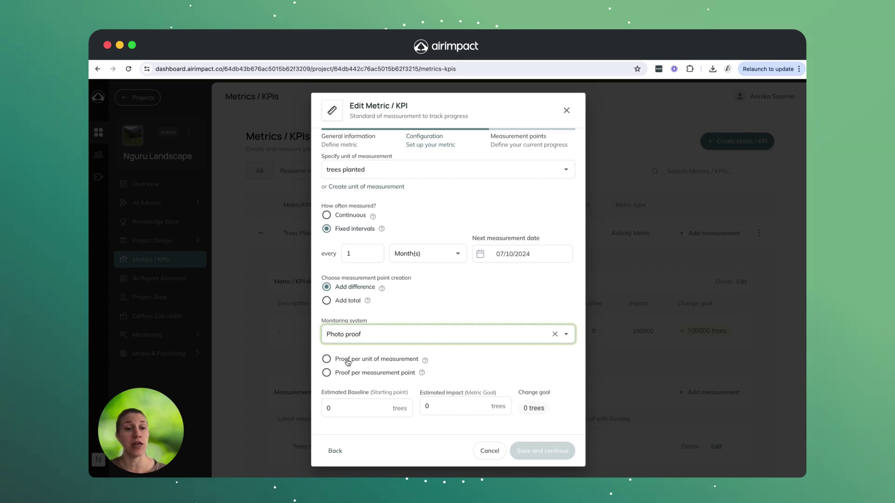
pyautogui.click(327, 375)
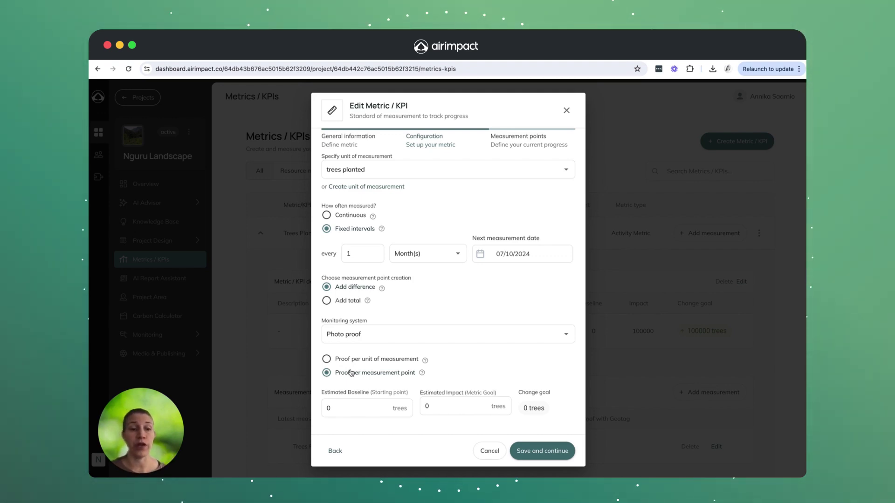
# Set the estimated impact to 10000000 trees and save the metric without adding any measurement points
pyautogui.click(356, 405)
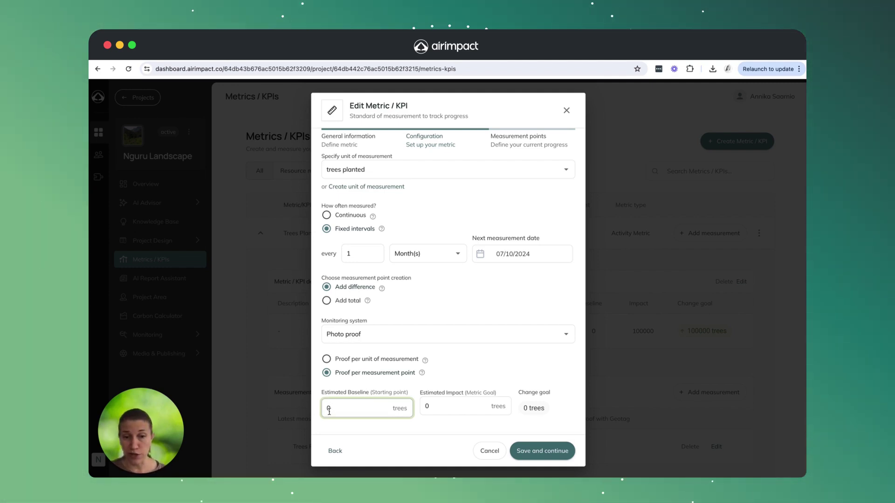
pyautogui.click(426, 406)
pyautogui.press('BackSpace')
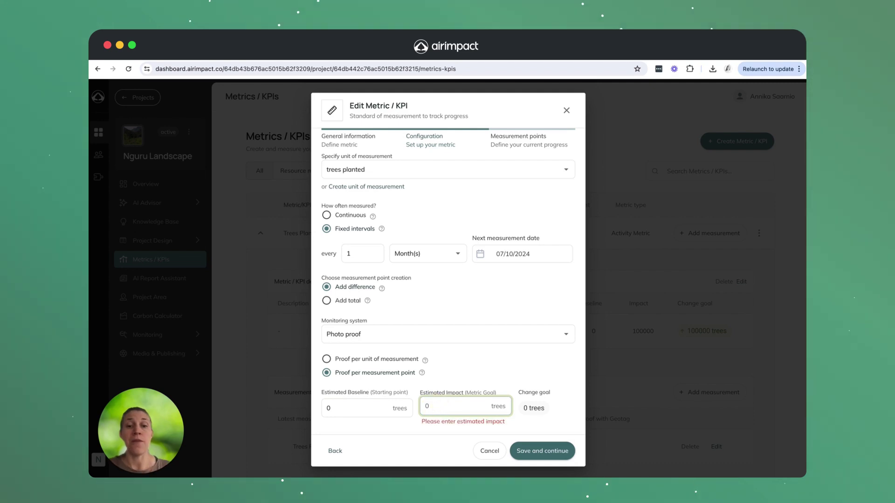
pyautogui.write('10000000')
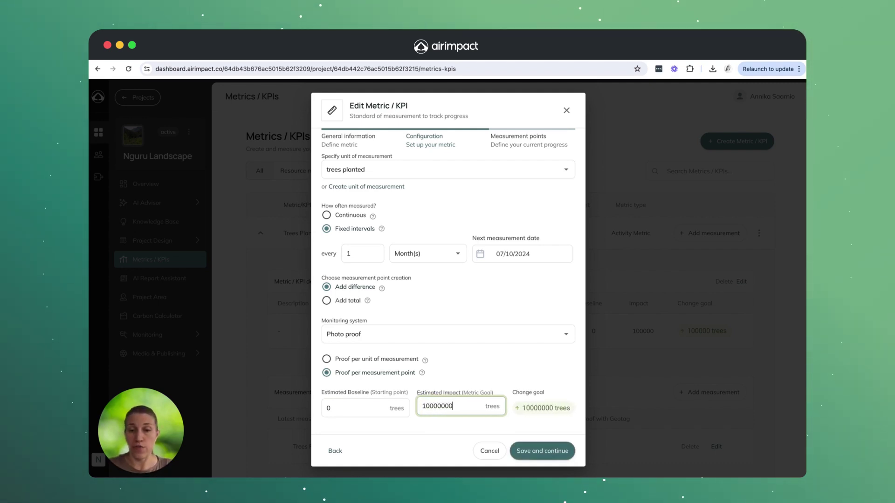
pyautogui.click(536, 450)
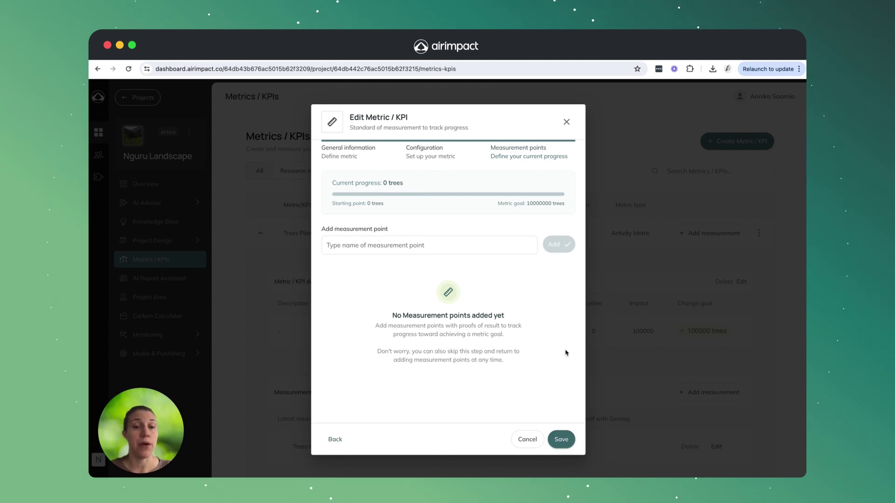
pyautogui.click(565, 440)
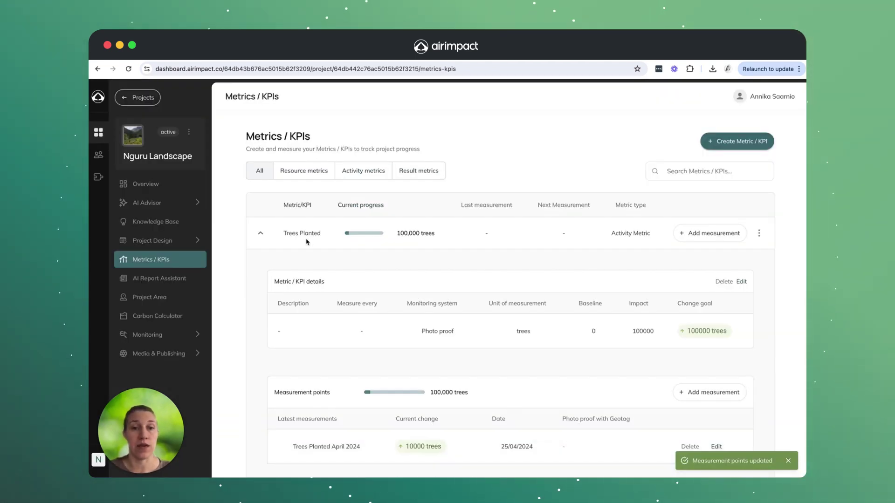
# Collapse the Trees Planted details and check the next measurement date of the newly added Tree Planting metric
pyautogui.click(260, 233)
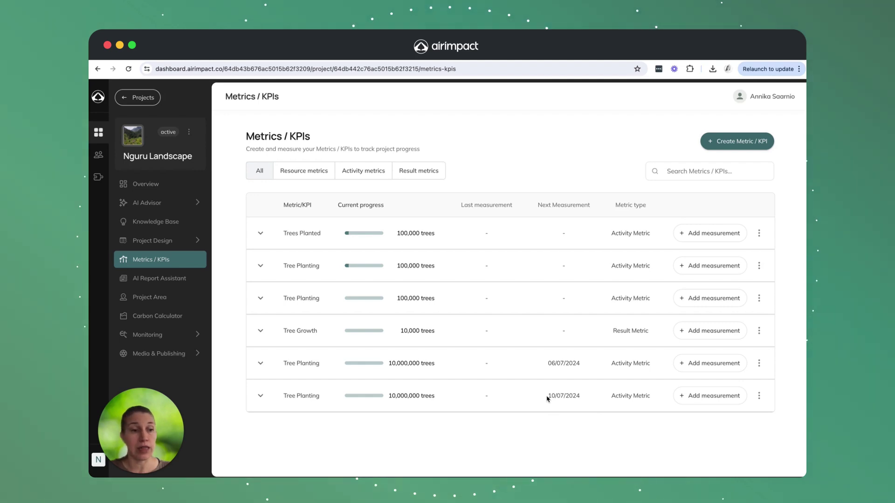
pyautogui.moveTo(547, 396); pyautogui.dragTo(589, 395)
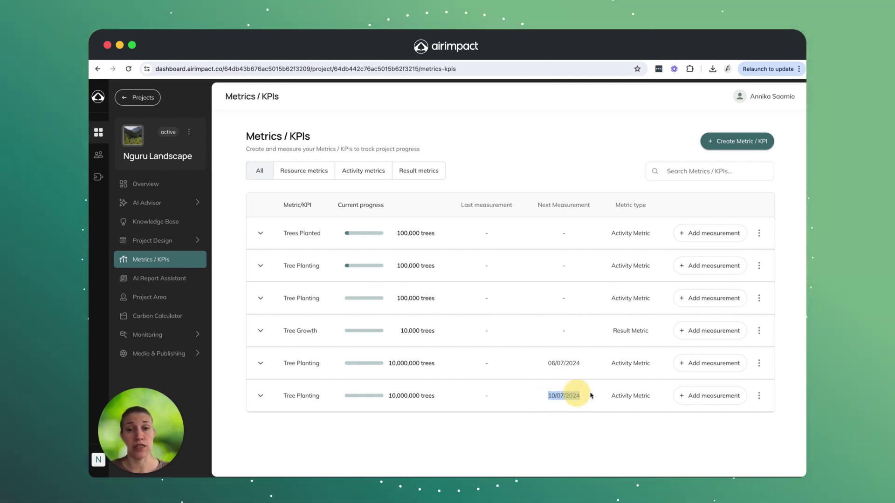
pyautogui.click(585, 439)
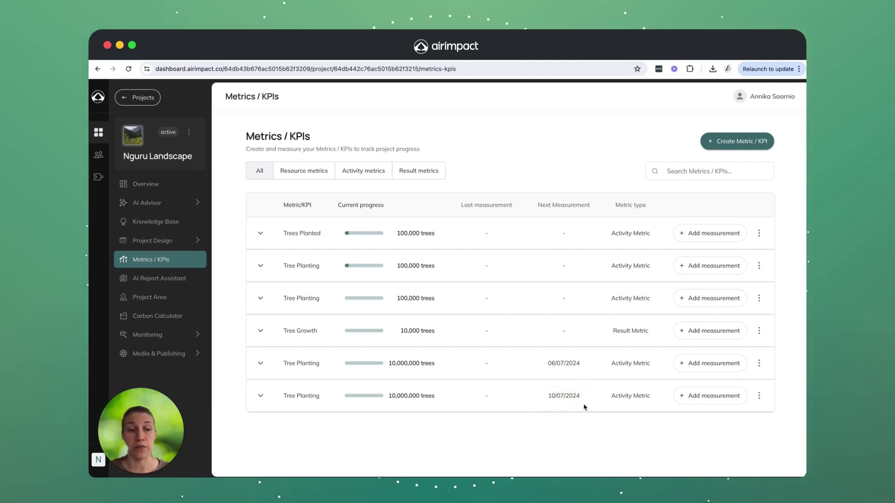